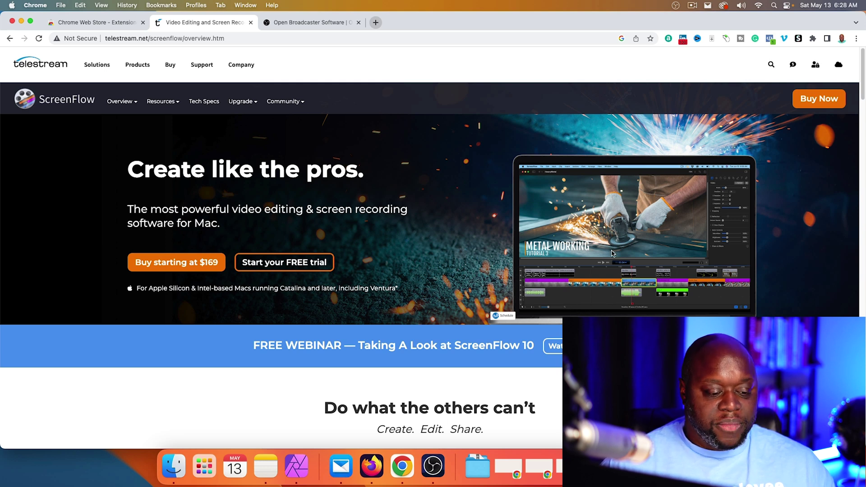
Switch from Chrome's ScreenFlow page to the OBS Studio window using its Dock icon
click(569, 467)
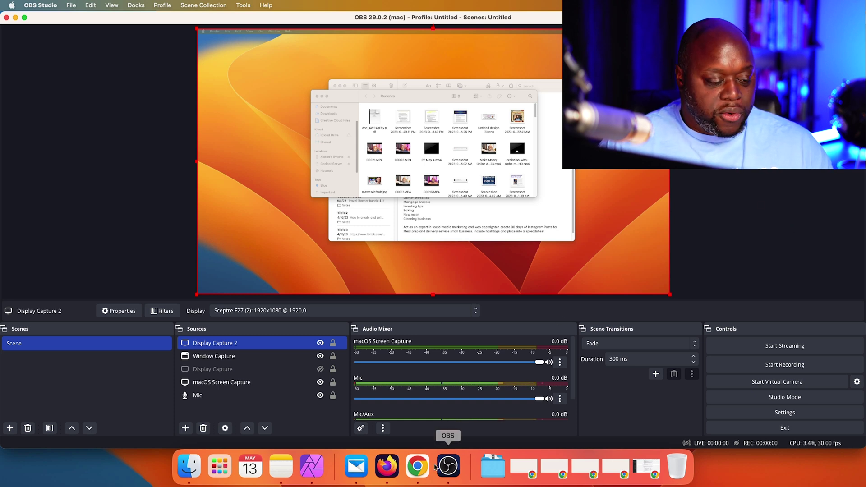
click(418, 465)
click(290, 27)
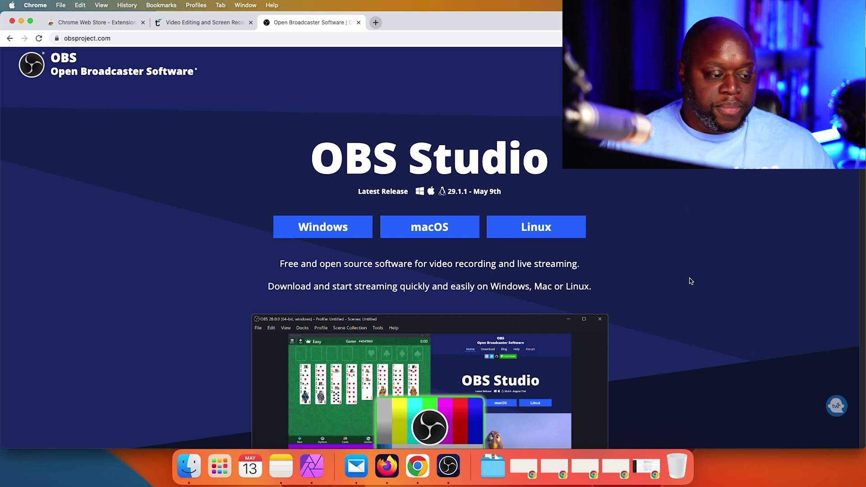
click(451, 476)
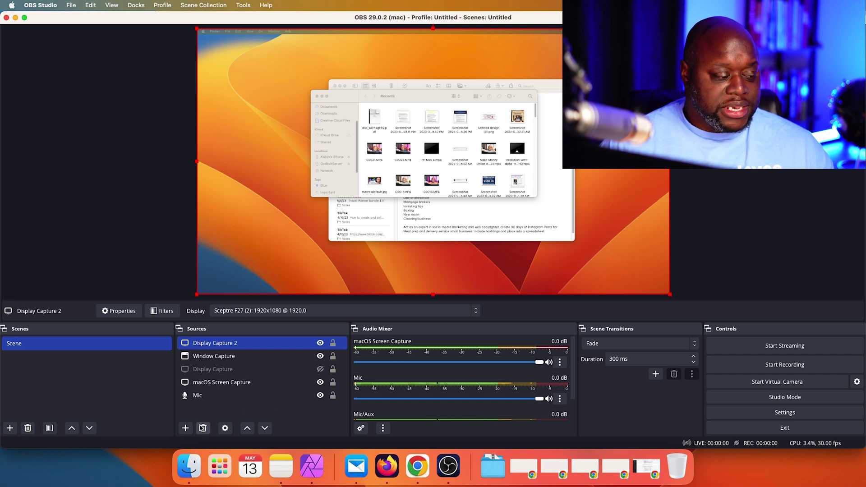
Add a macOS Screen Capture 2 source, discarding the Sceptre F27 (2) display change
click(186, 429)
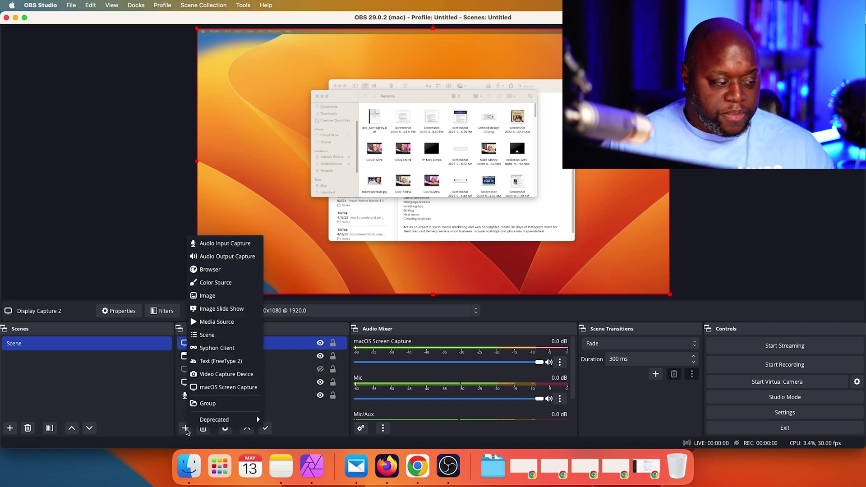
click(223, 391)
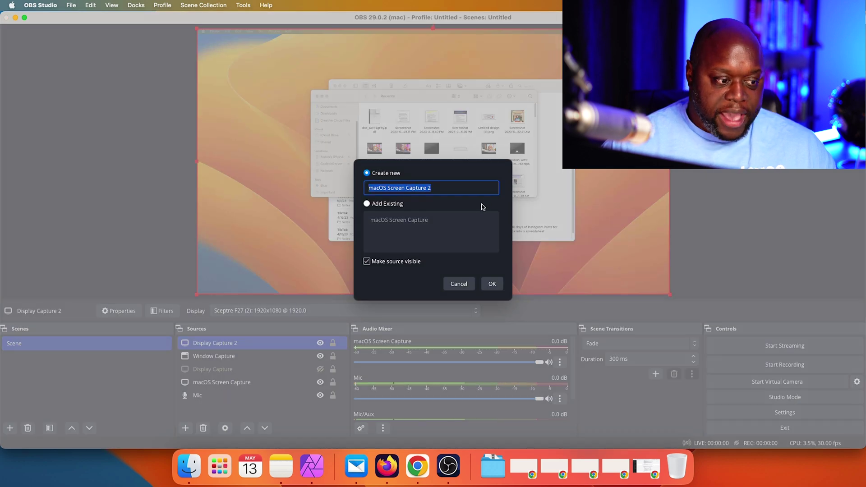
click(495, 284)
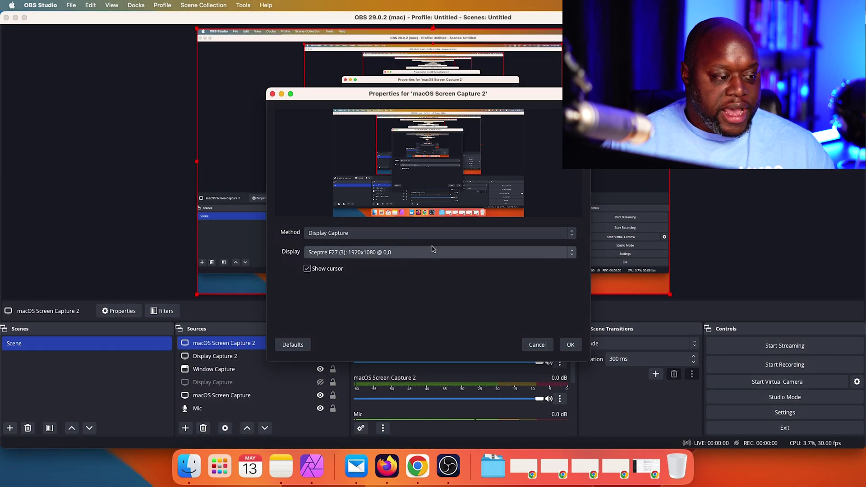
click(431, 253)
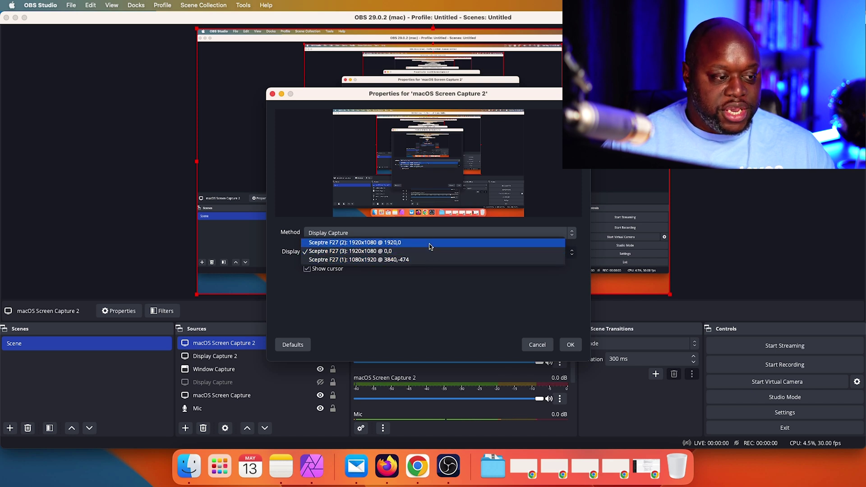
click(428, 242)
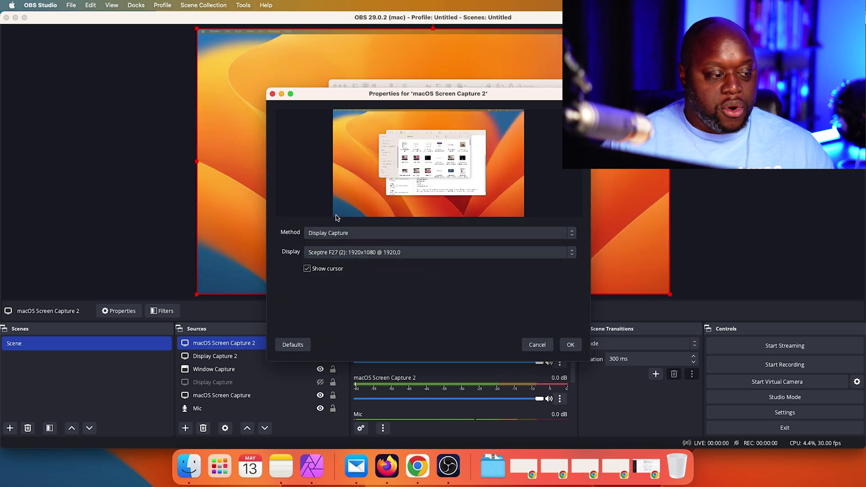
click(272, 94)
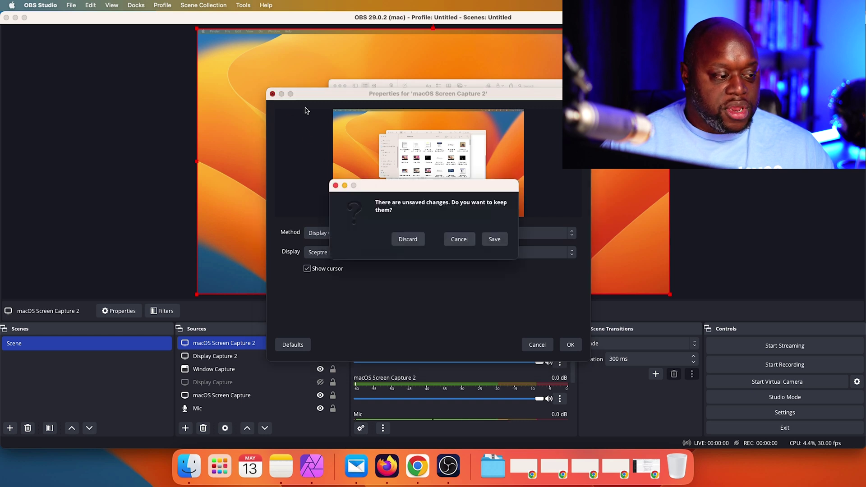
click(407, 239)
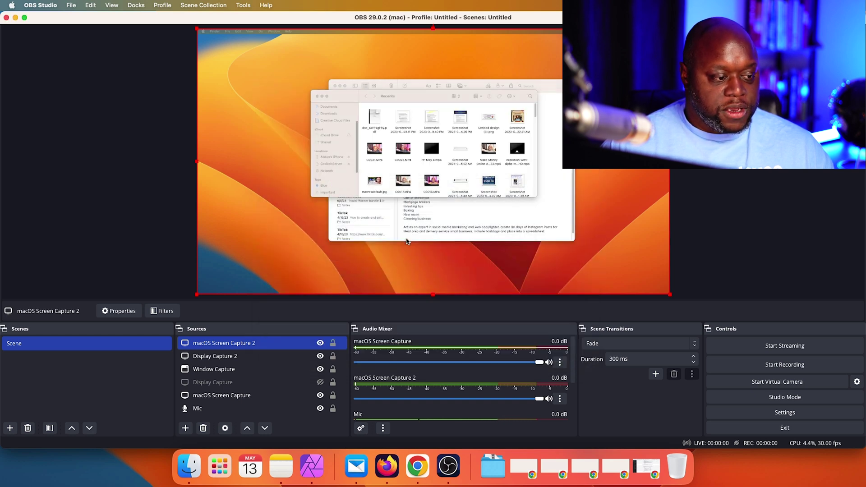
Add a deprecated Display Capture 3 source and choose which Sceptre F27 display it captures
click(186, 429)
mouse_move(210, 422)
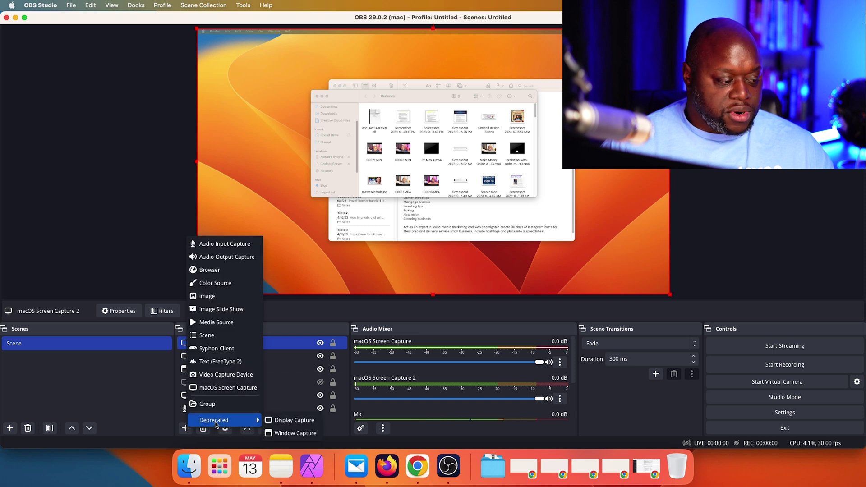
click(285, 422)
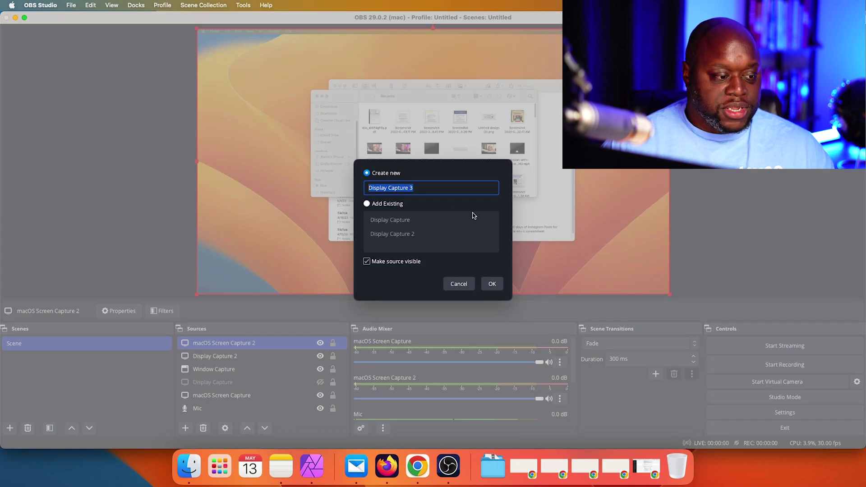
click(492, 283)
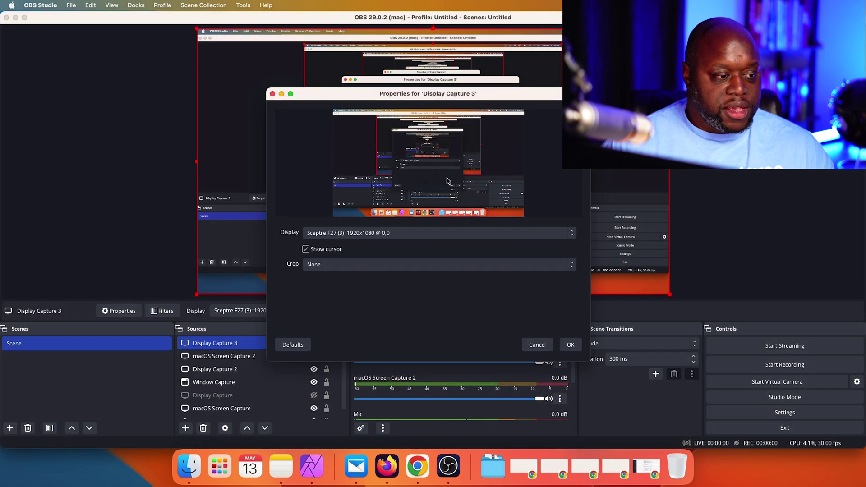
click(434, 233)
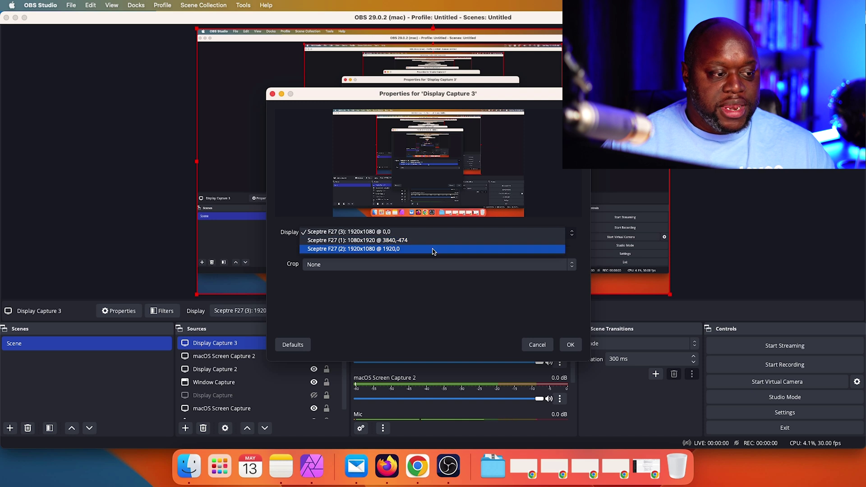
click(433, 246)
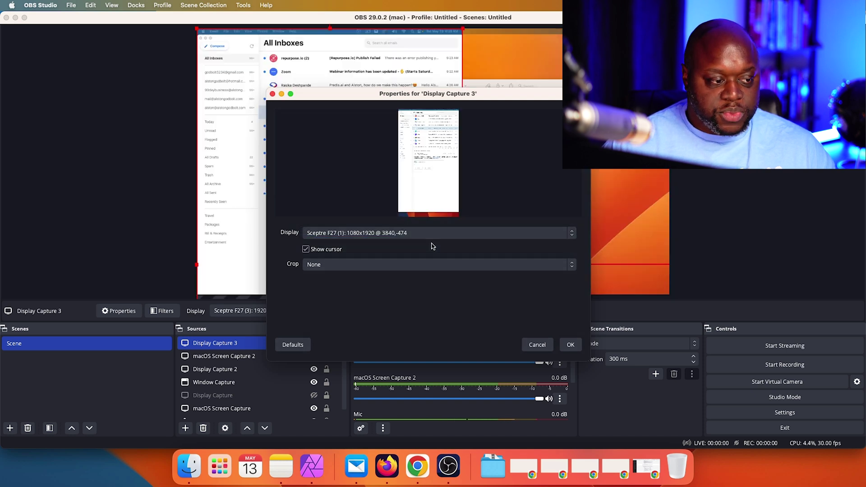
click(433, 233)
click(434, 243)
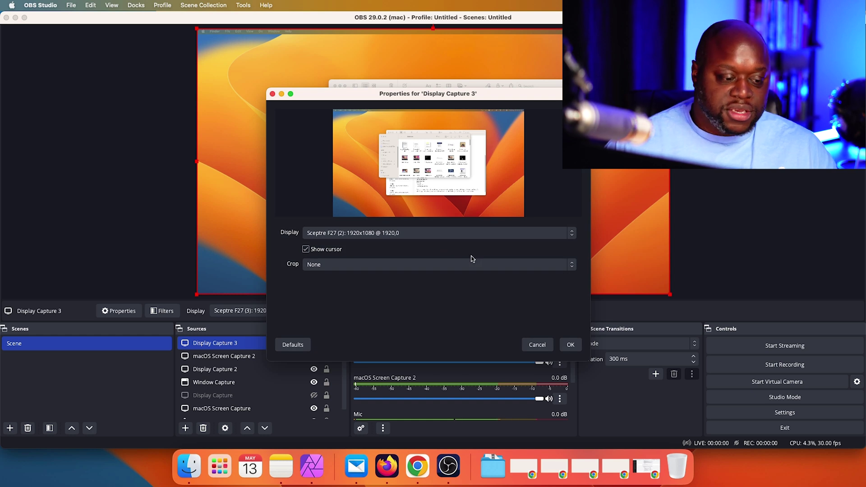
click(538, 345)
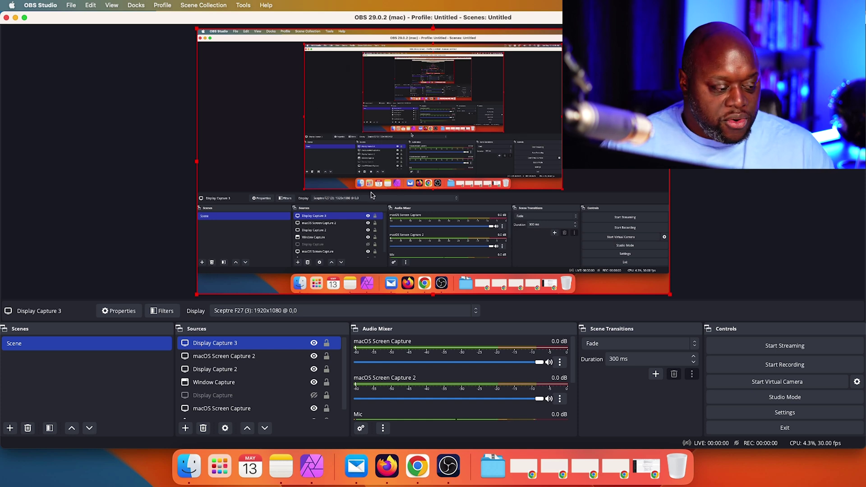
Toggle Display Capture 3's visibility off and back on, then start recording the scene
super+click(316, 368)
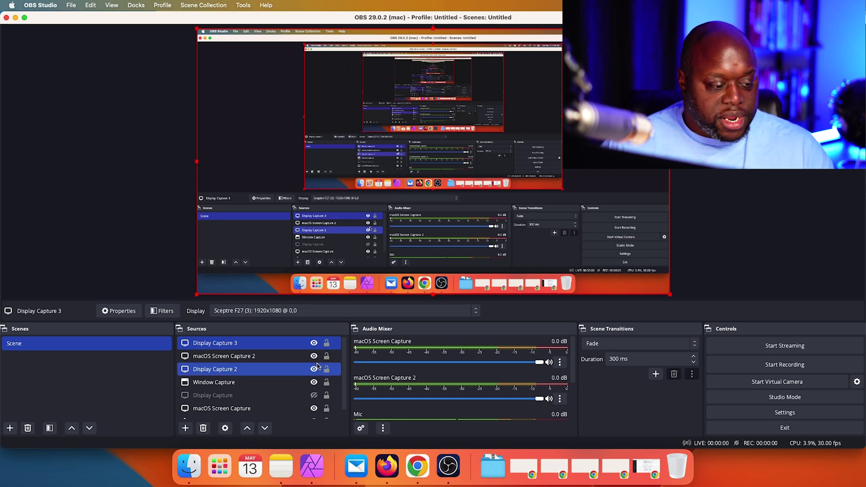
super+click(316, 368)
click(314, 343)
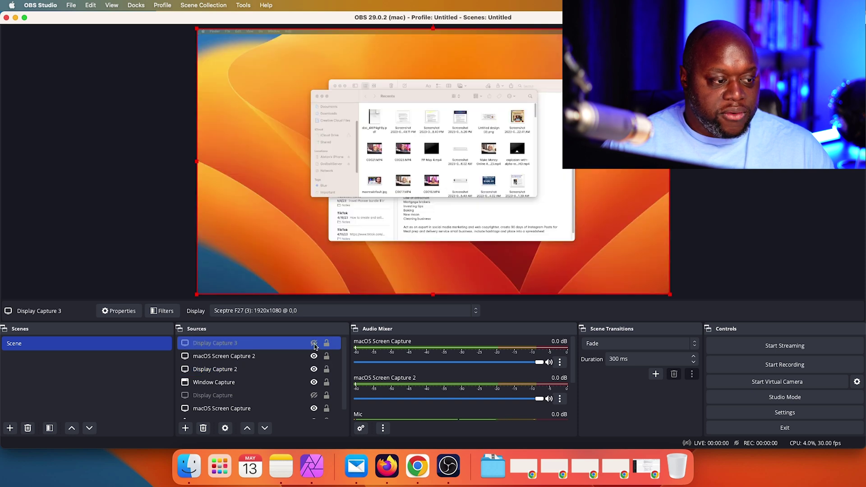
click(314, 343)
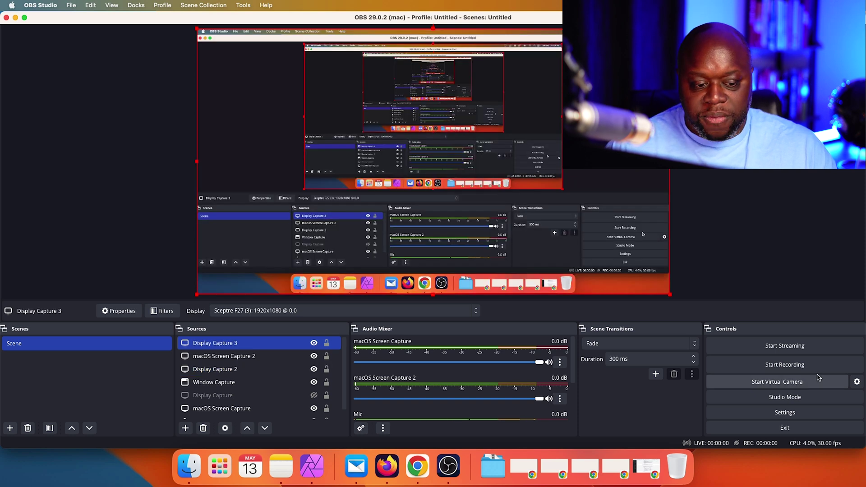
click(805, 366)
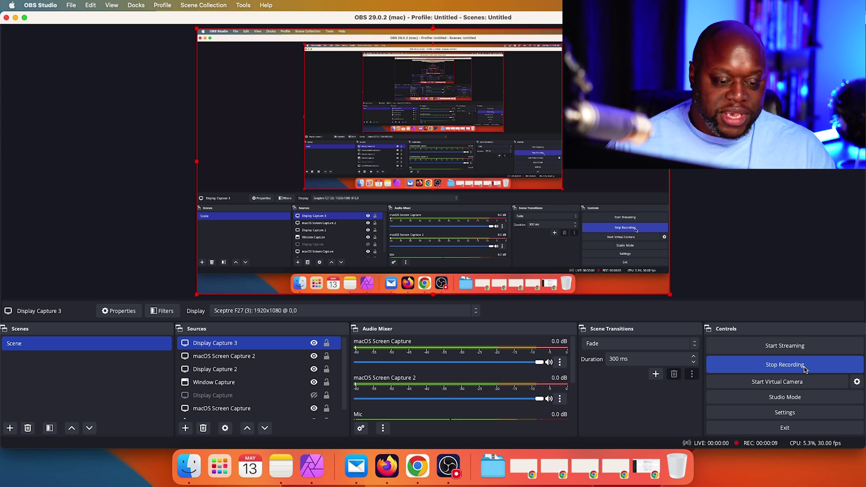
Stop the recording, check the recording path in Output settings, then find the mp4 in Finder
click(806, 370)
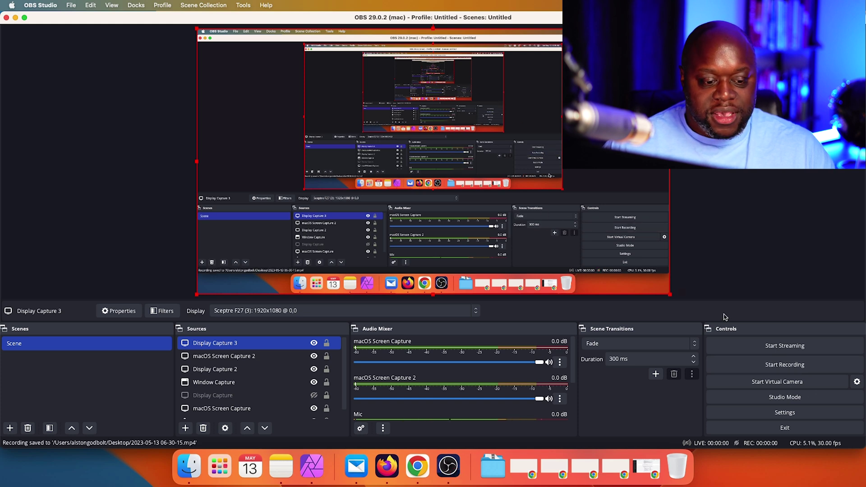
click(795, 412)
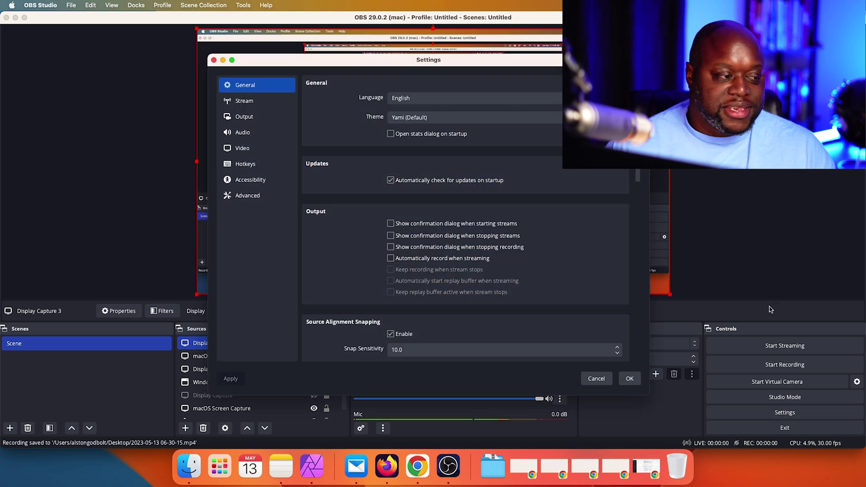
click(250, 118)
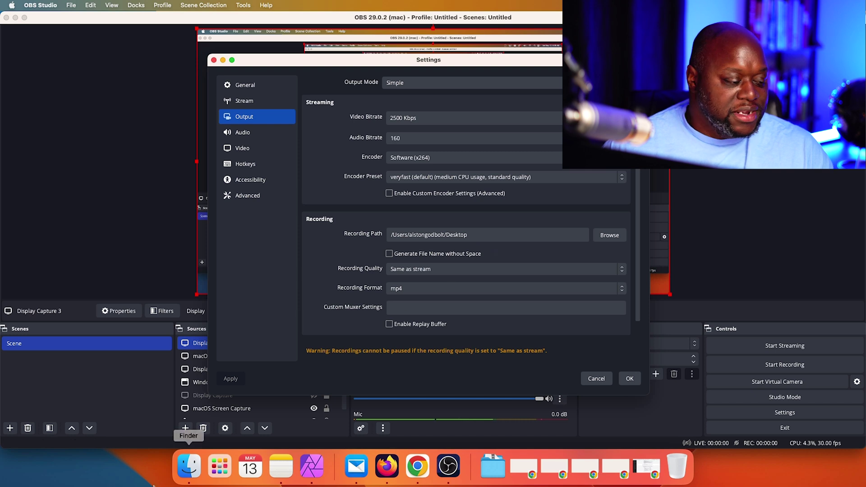
click(190, 474)
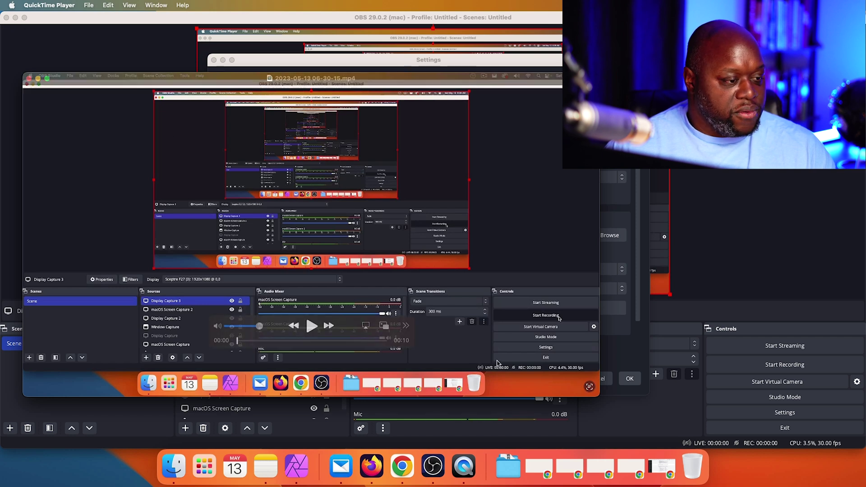
Play the OBS test recording in QuickTime, pause at 00:02, and close the player
drag(393, 80, 516, 40)
click(434, 286)
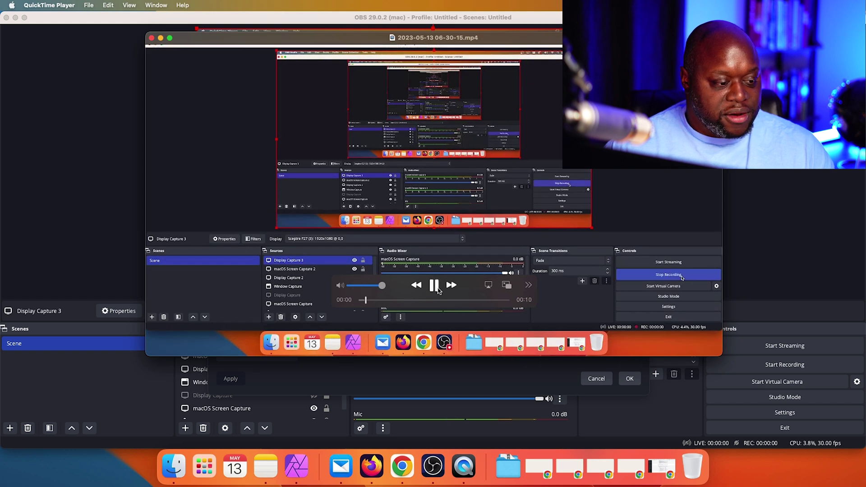
click(434, 285)
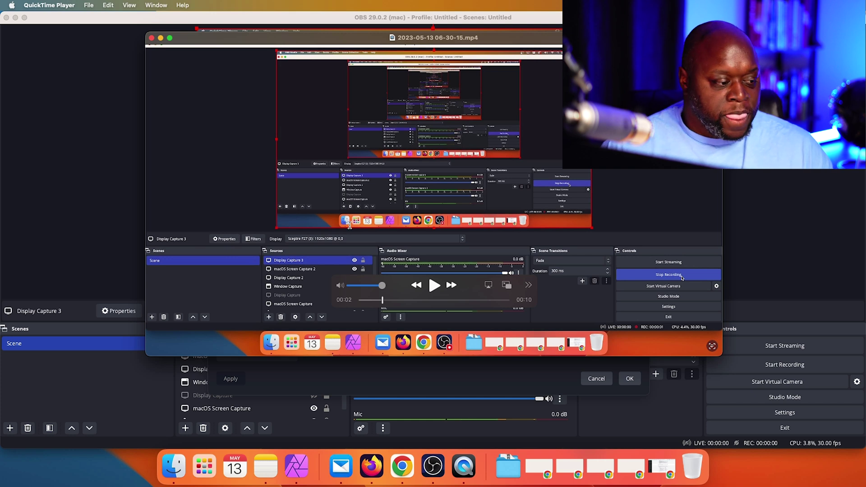
click(152, 38)
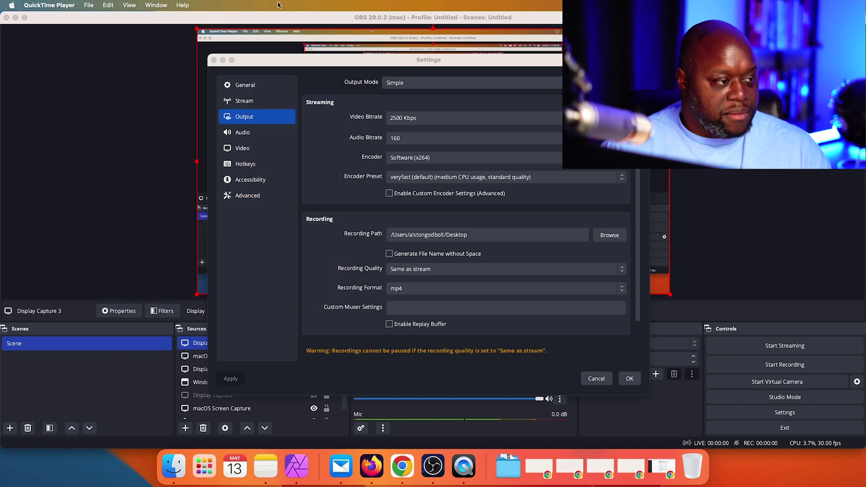
Cancel OBS Settings, look over the available source types, then quit OBS Studio
click(602, 383)
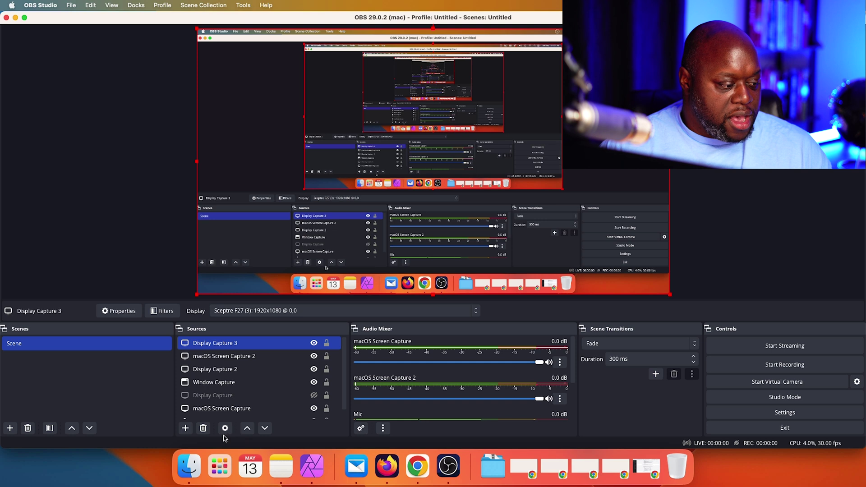
click(185, 428)
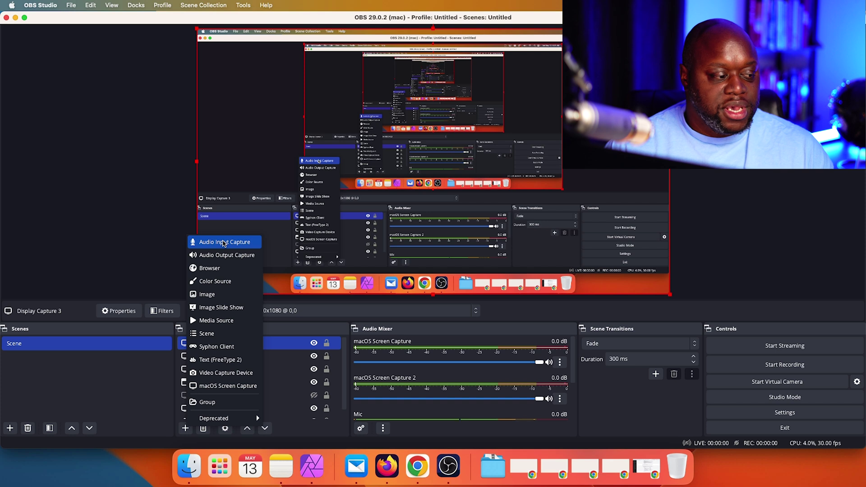
click(147, 252)
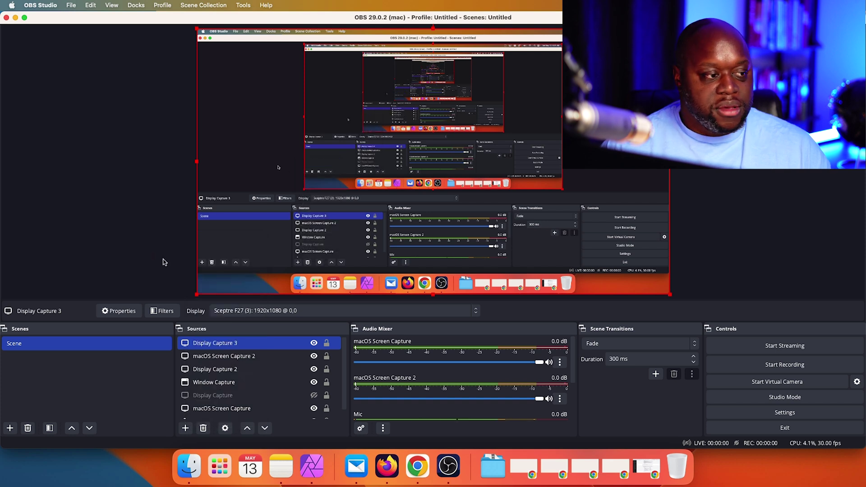
click(6, 18)
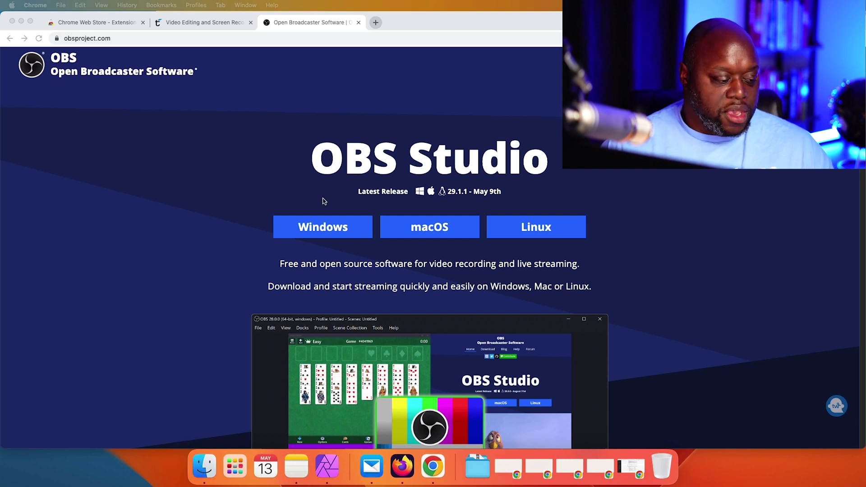
Launch QuickTime Player from Launchpad by searching 'quick', dismissing the open-file dialog
click(235, 468)
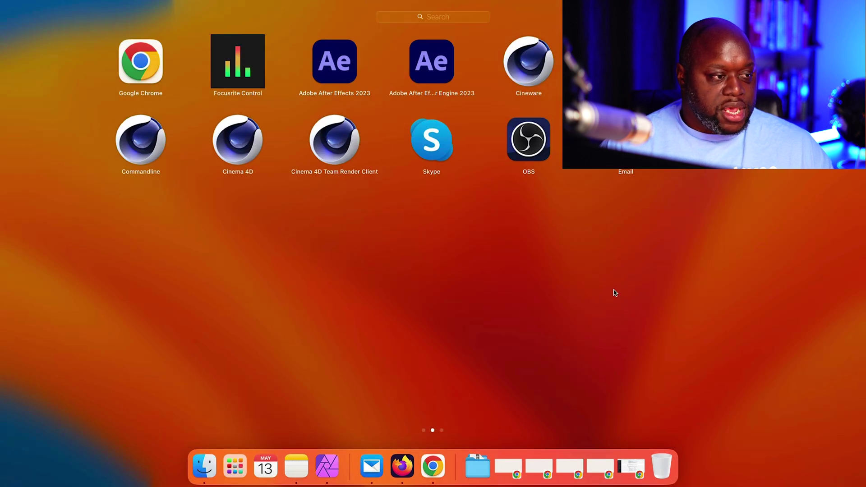
text(quick)
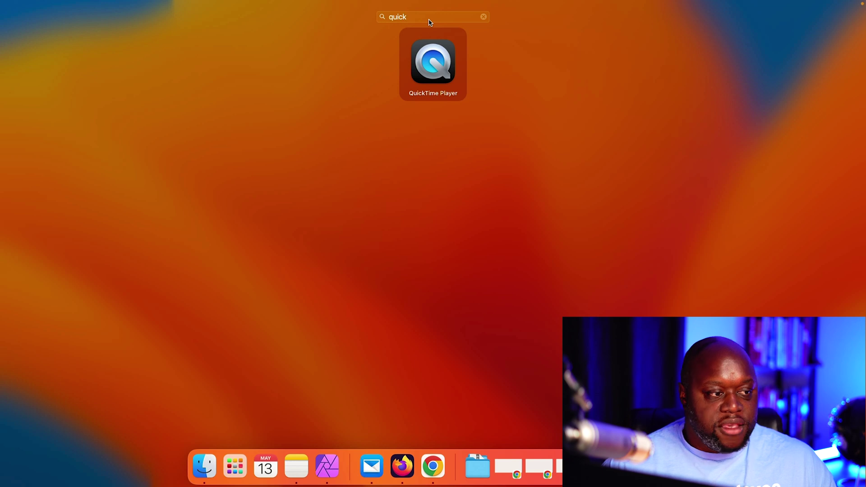
key(Return)
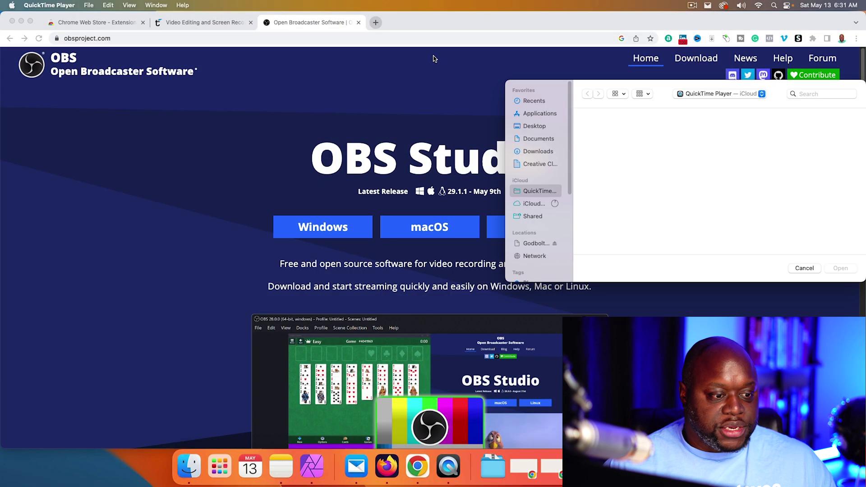
click(805, 269)
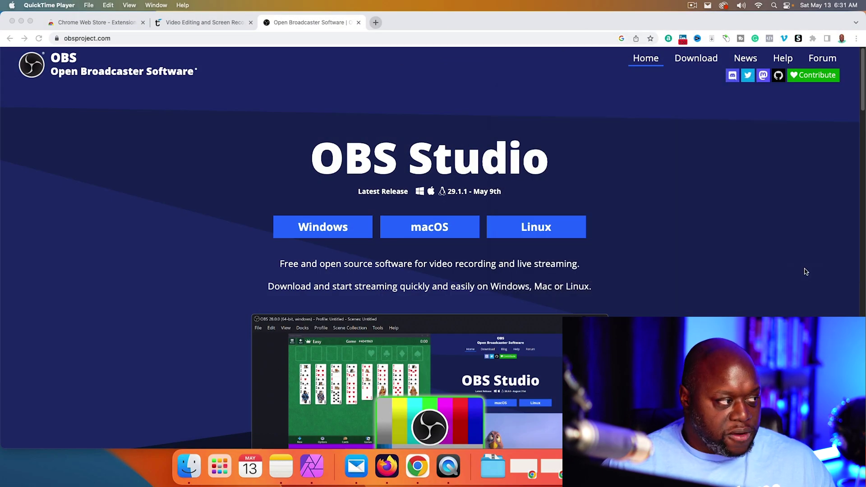
Start a new screen recording setup with Scarlett Solo USB as the microphone
click(88, 5)
click(93, 39)
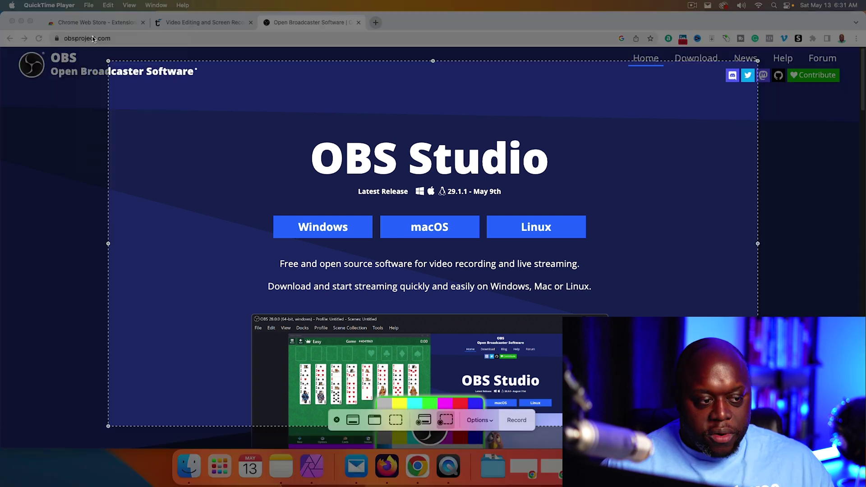
click(490, 423)
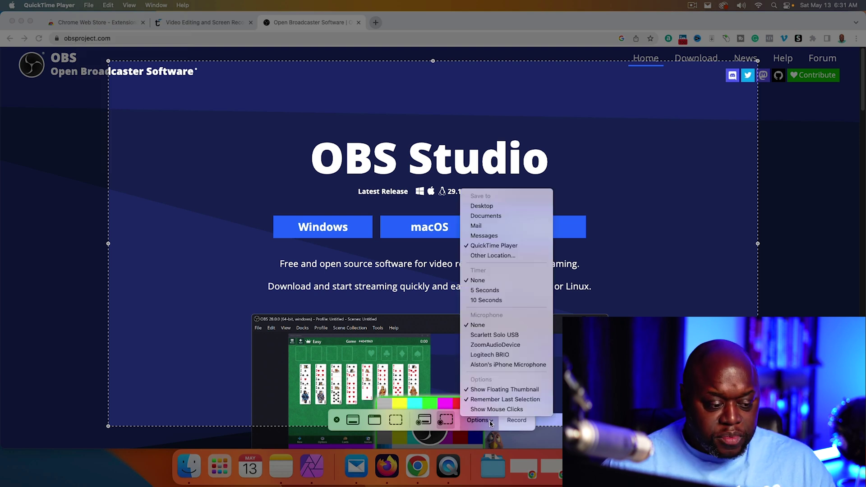
click(515, 337)
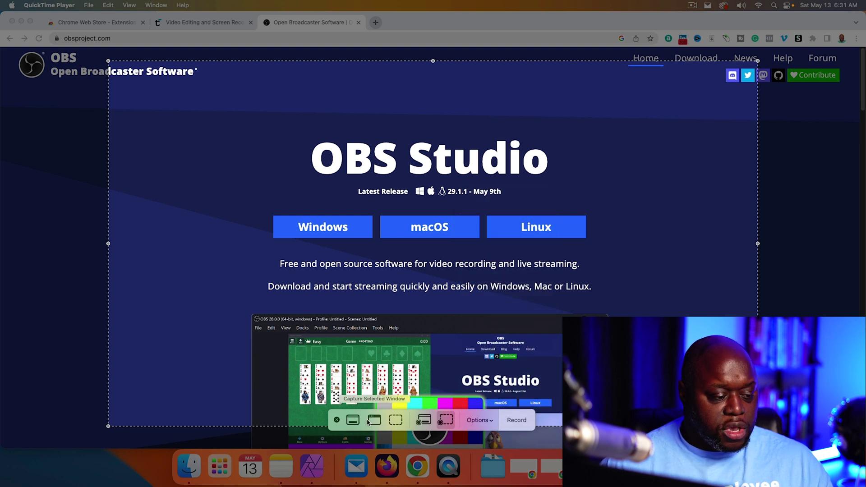
Take a screenshot of a selected screen portion, saved to the Desktop
click(353, 420)
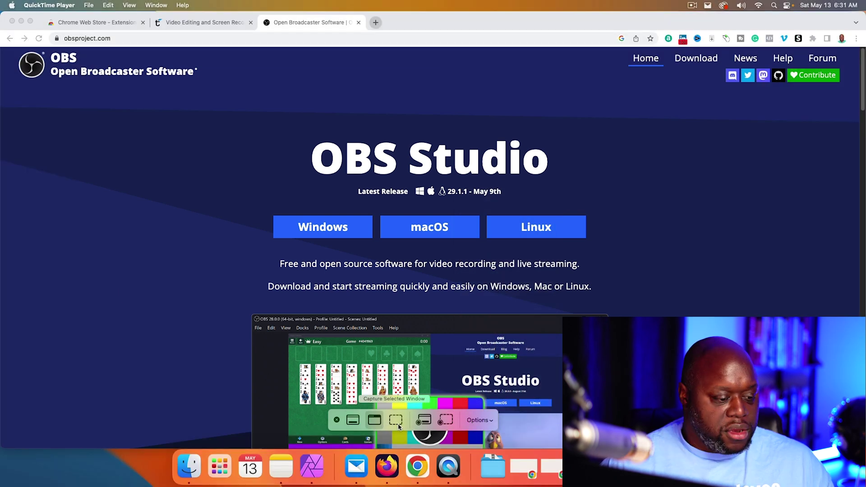
click(377, 420)
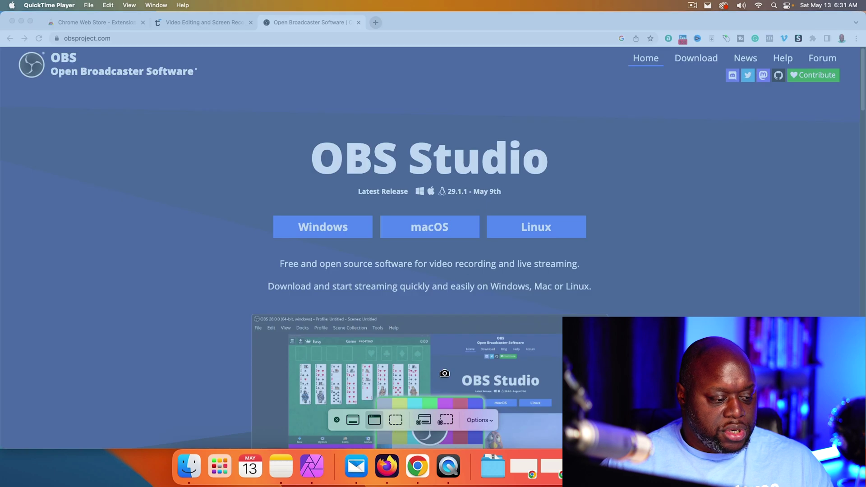
click(396, 421)
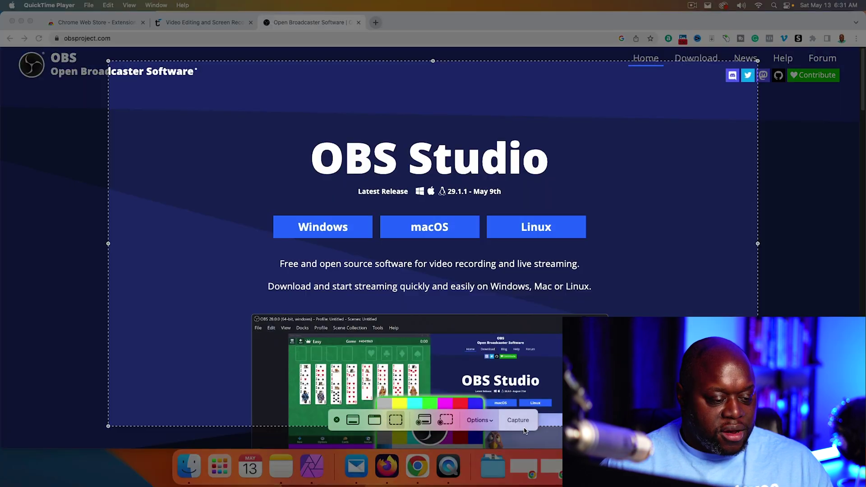
click(496, 422)
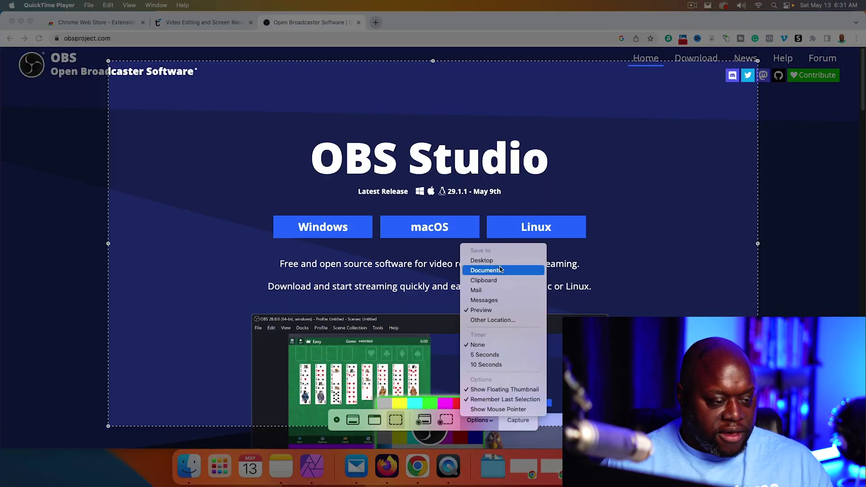
click(512, 260)
click(524, 423)
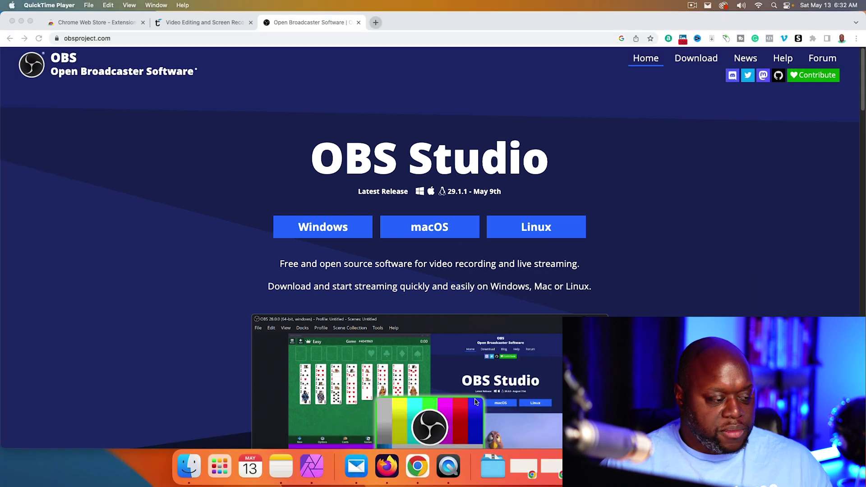
Set up another new screen recording and start recording the selected area
click(89, 5)
click(98, 39)
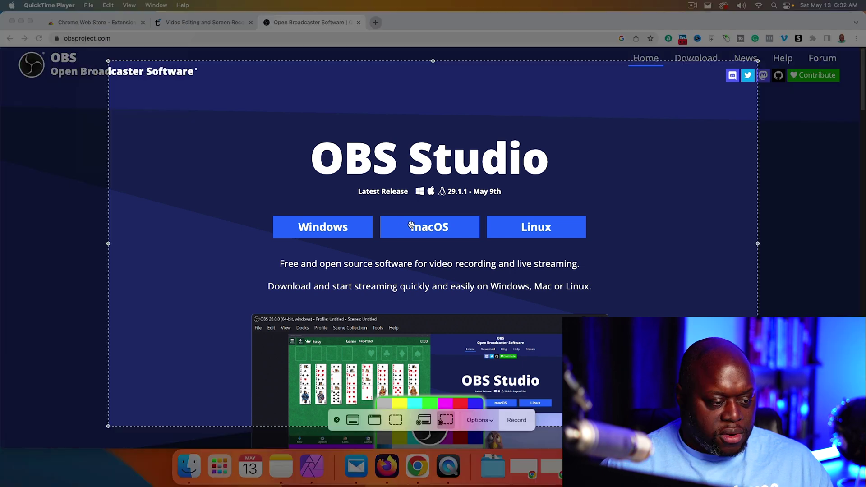
click(487, 421)
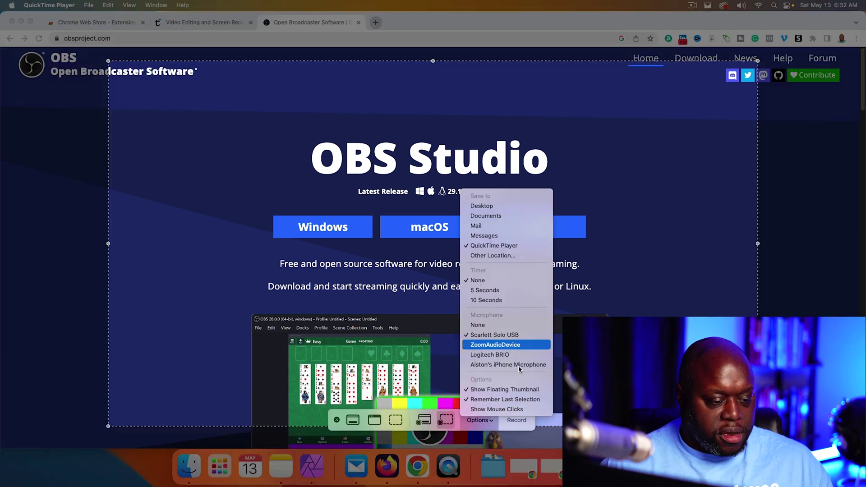
click(519, 421)
click(518, 420)
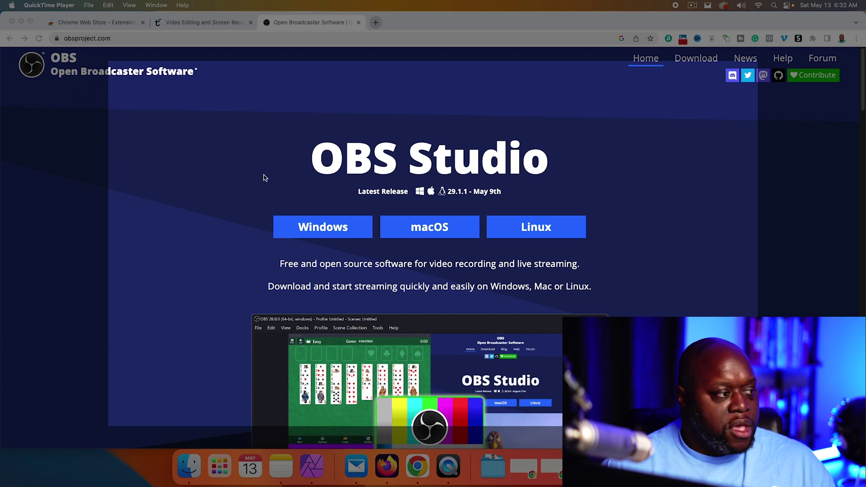
click(676, 6)
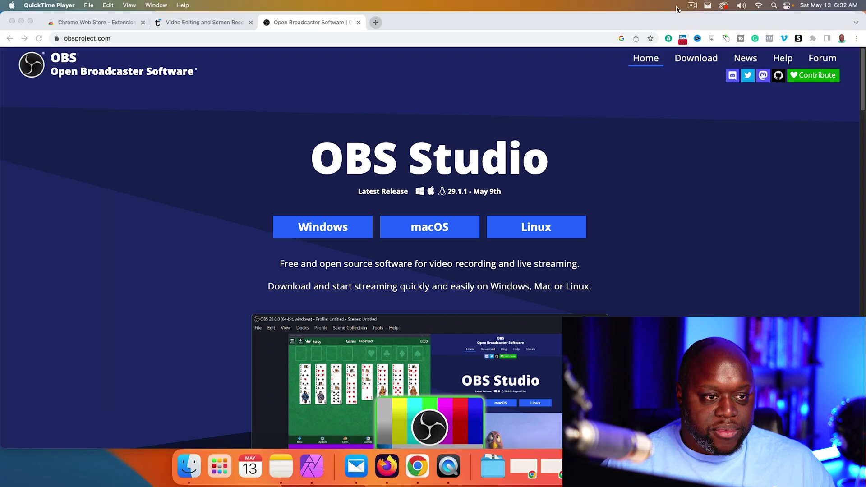
drag(392, 77, 479, 33)
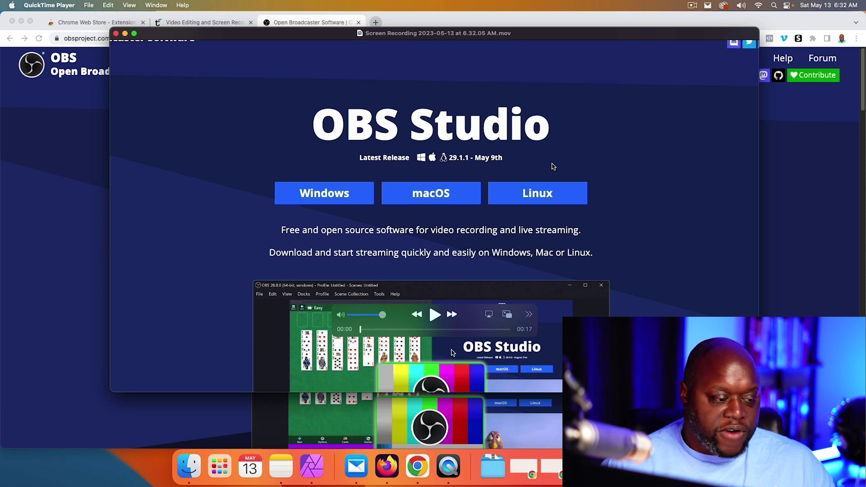
click(435, 316)
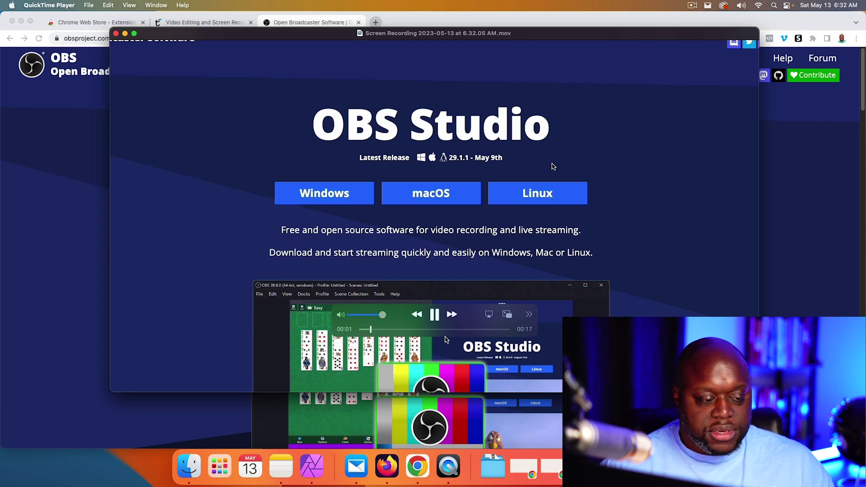
click(435, 316)
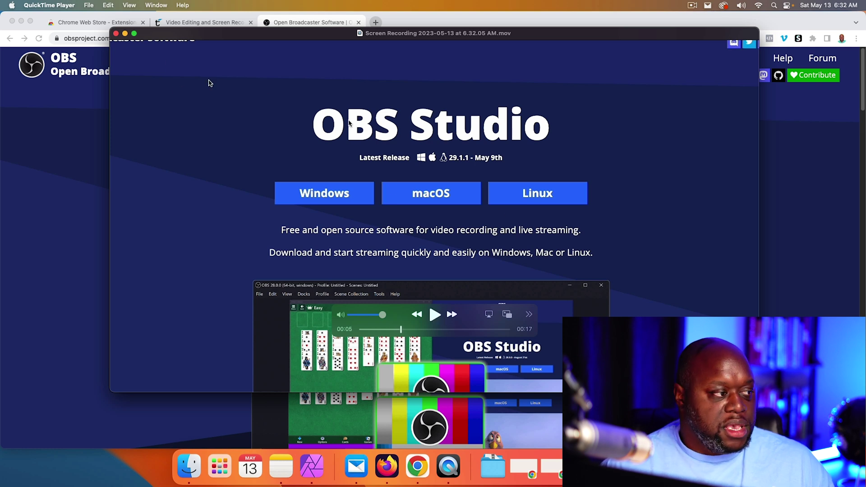
click(116, 34)
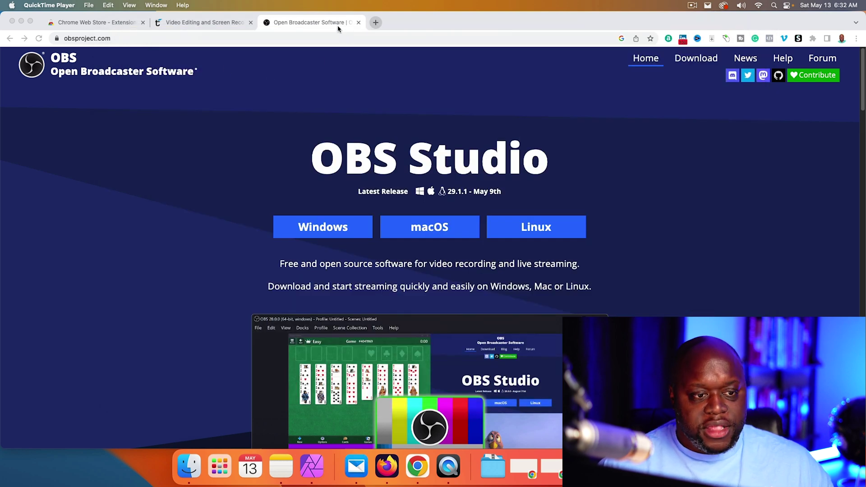
Search the Chrome Web Store for 'loom' and open the Loom – Screen Recorder & Screen Capture page
click(96, 21)
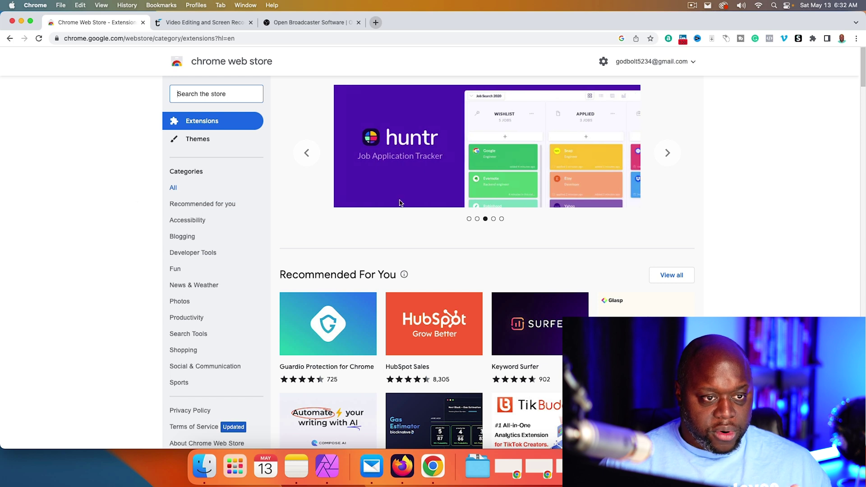
click(199, 95)
text(loom)
key(Return)
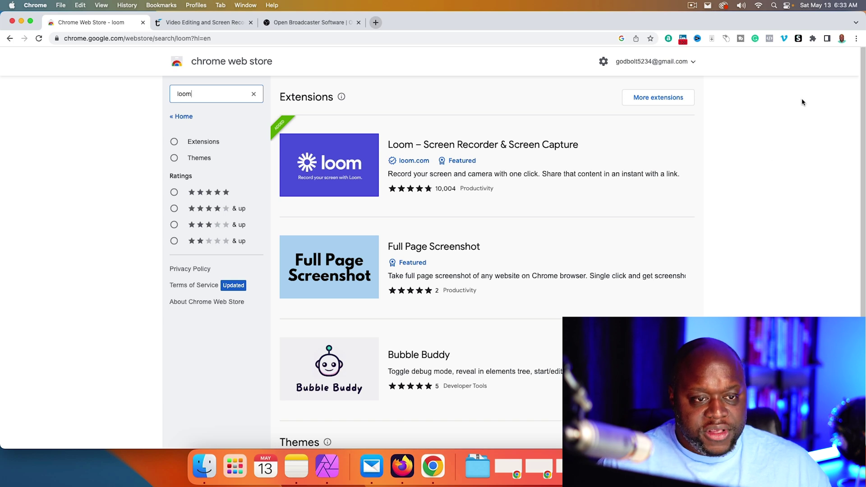
click(414, 145)
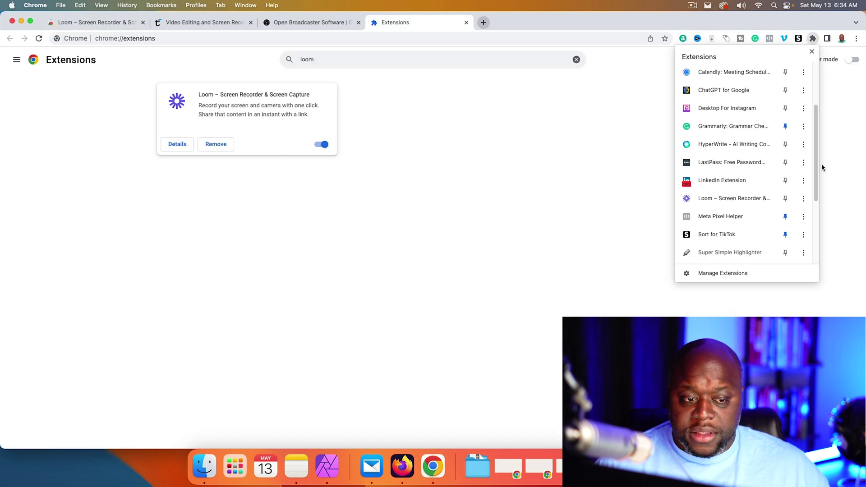
Pin Loom to the toolbar, allow camera and microphone access, and keep Full Screen capture
click(786, 199)
click(677, 135)
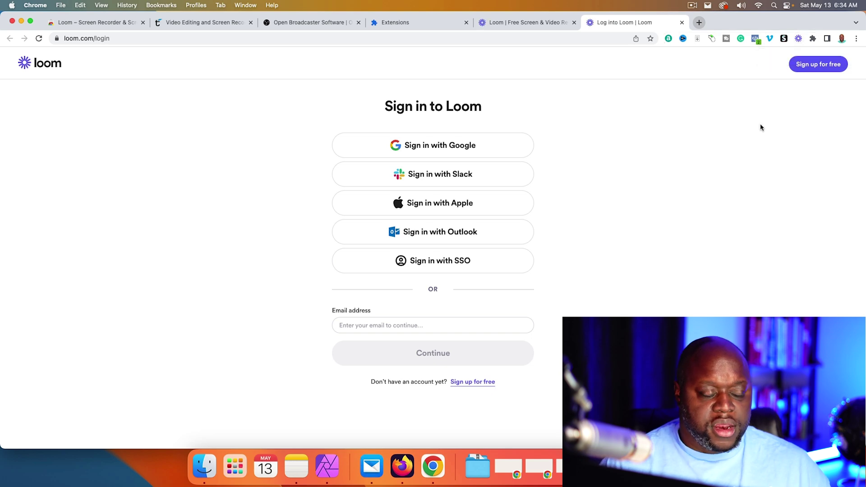
click(799, 38)
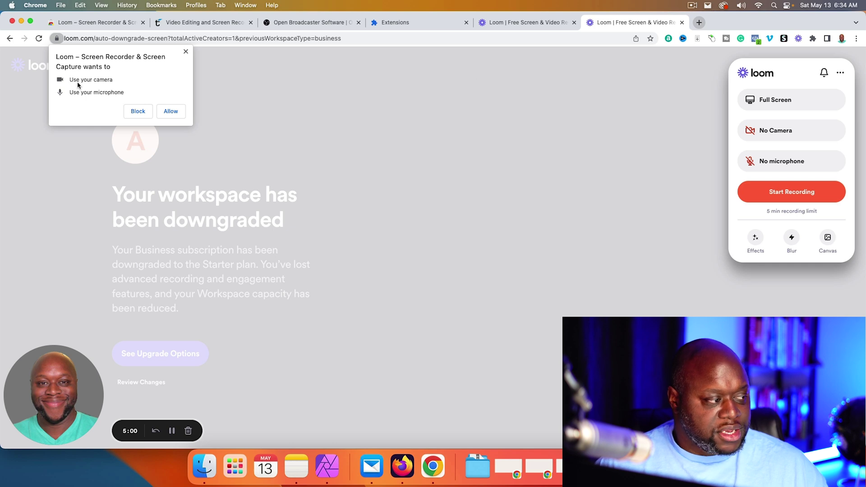
click(169, 111)
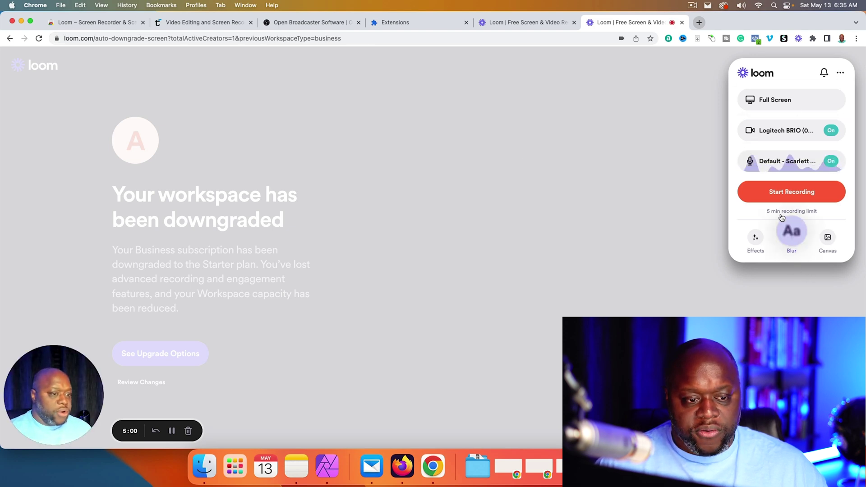
click(774, 94)
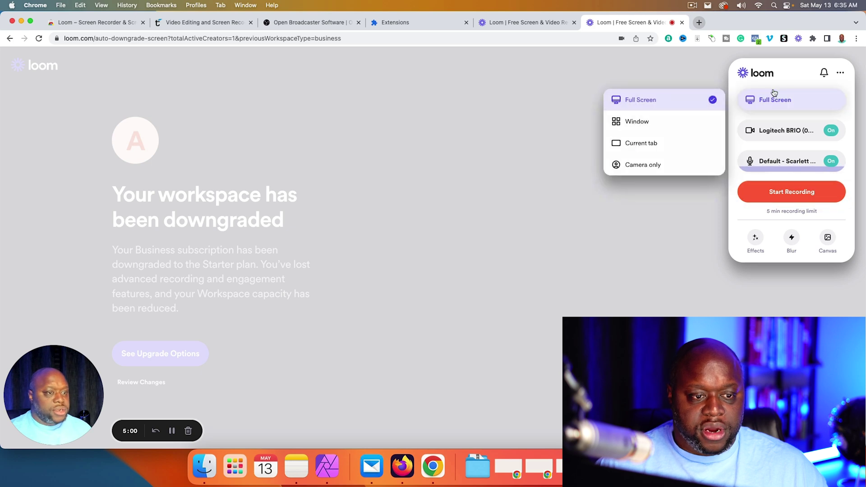
click(765, 105)
Start a Loom recording that shares the entire Screen 1 with the camera bubble
click(798, 200)
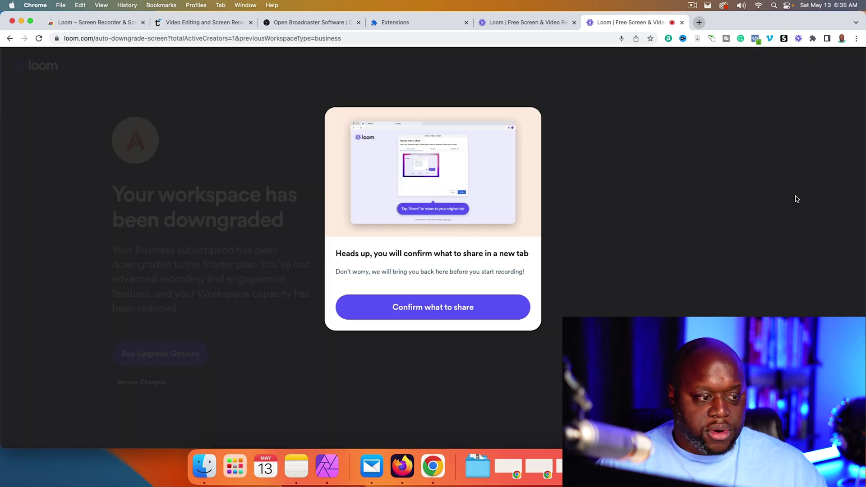
click(431, 307)
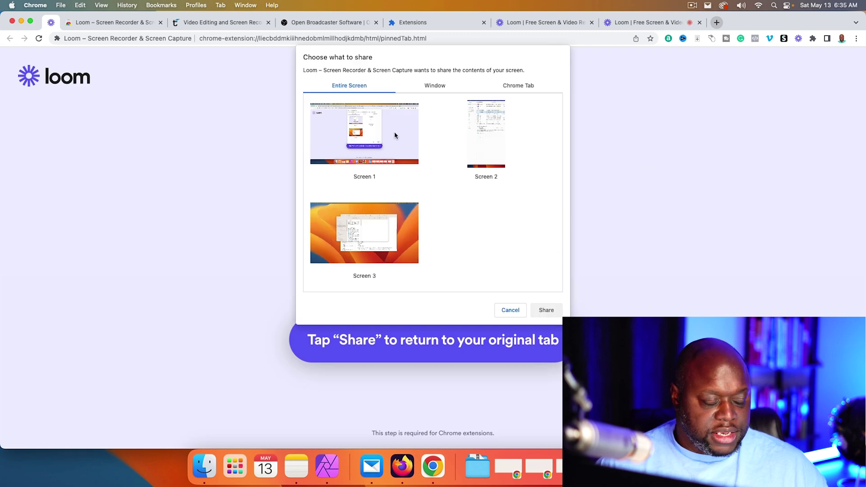
click(375, 143)
click(544, 309)
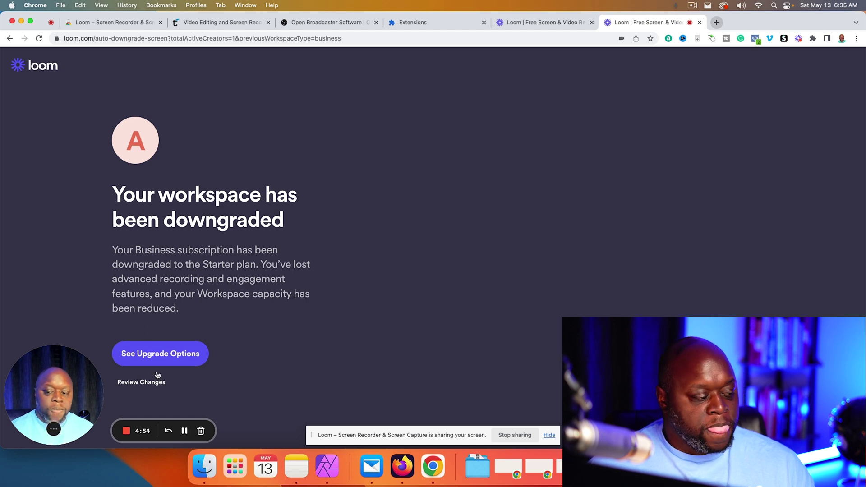
Stop the 14-second Loom recording, then return to the Chrome Web Store Extensions home page
click(127, 432)
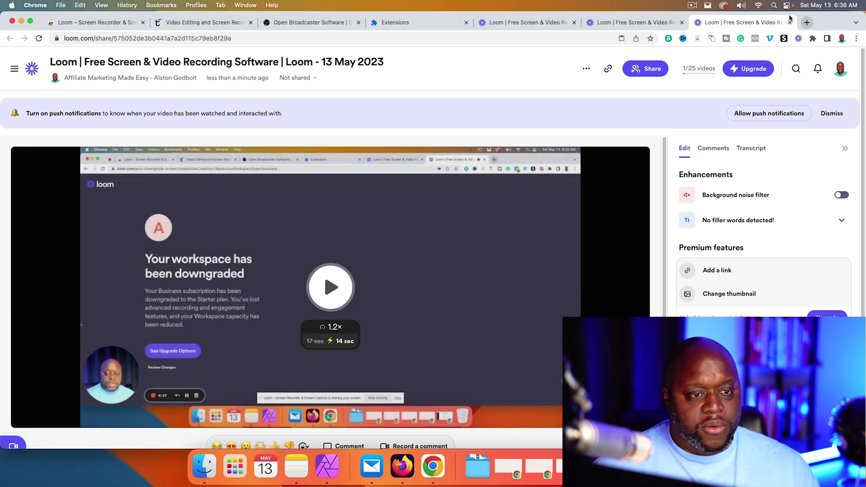
click(82, 24)
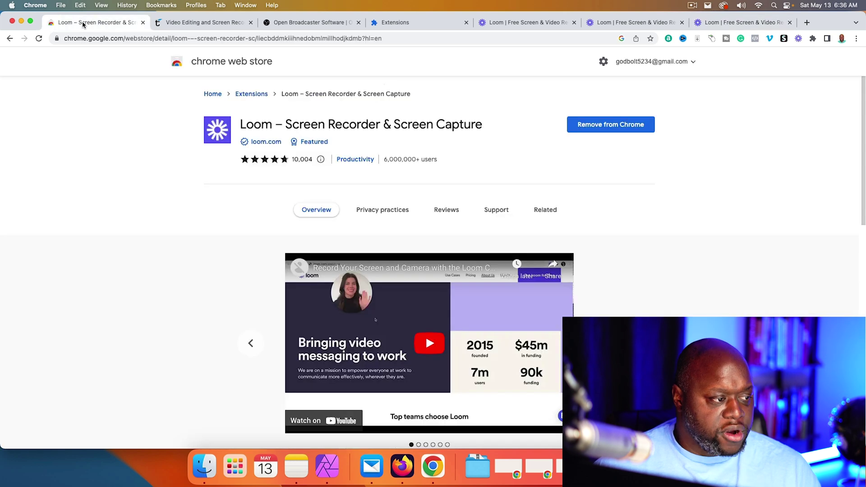
click(210, 61)
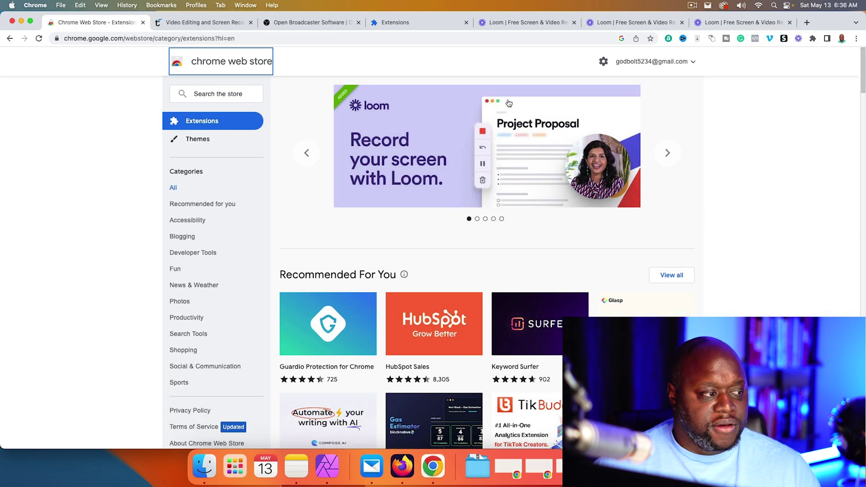
Search the Chrome Web Store for 'vimeo' and open the Vimeo Record - Screen & Webcam Recorder page
click(206, 94)
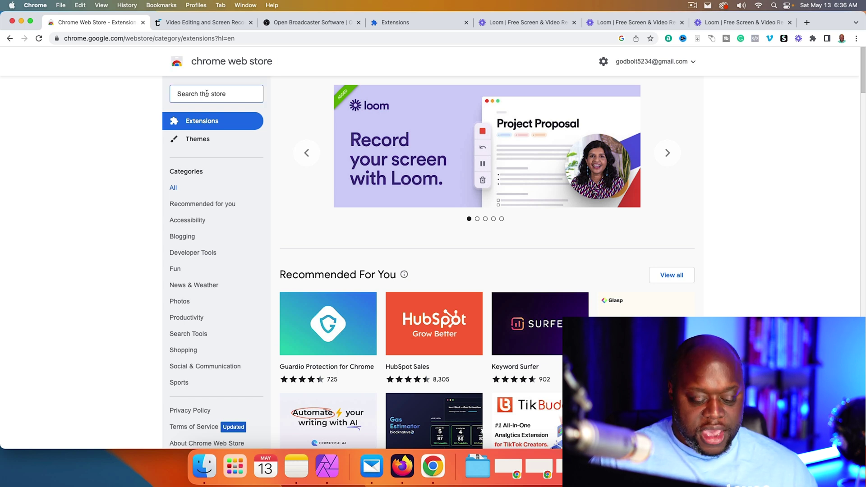
text(vi)
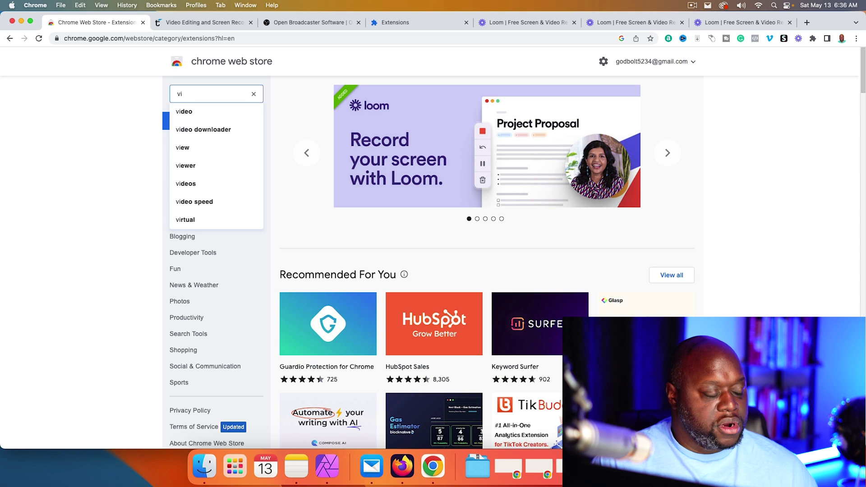
text(meo)
click(199, 112)
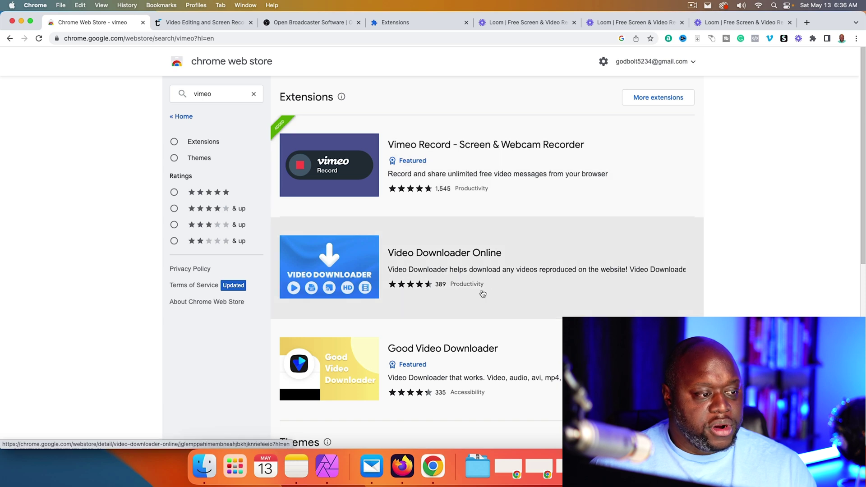
scroll(526, 280, down, 8)
scroll(526, 280, up, 8)
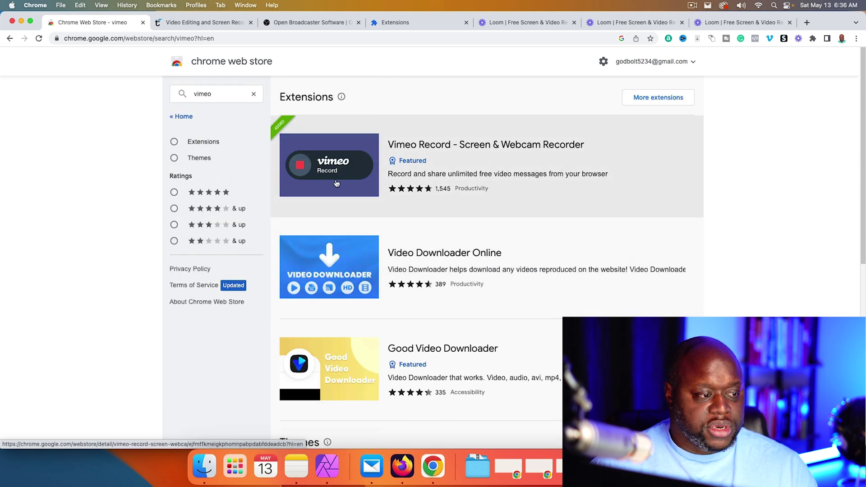
click(334, 170)
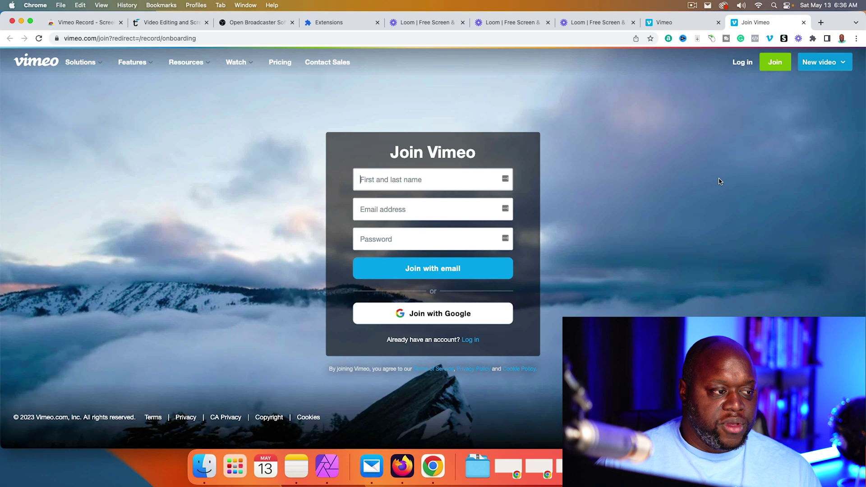
Open Vimeo's Pricing page and look through the plans and FAQ
click(285, 64)
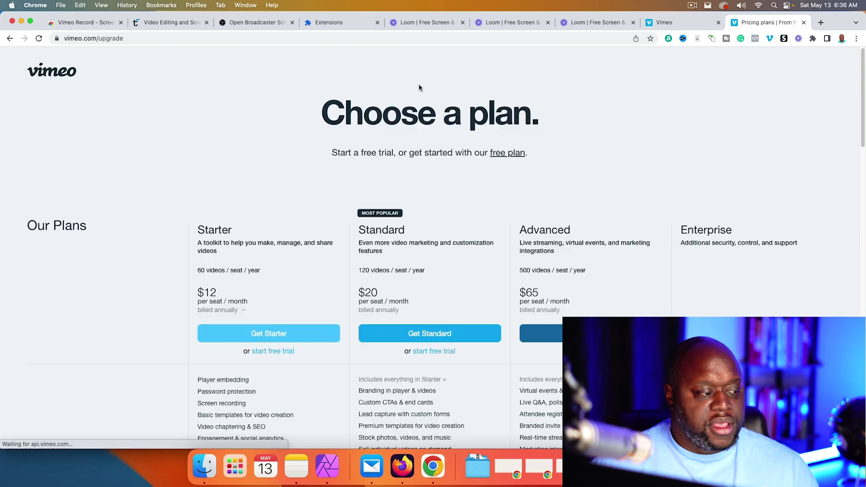
scroll(198, 205, down, 20)
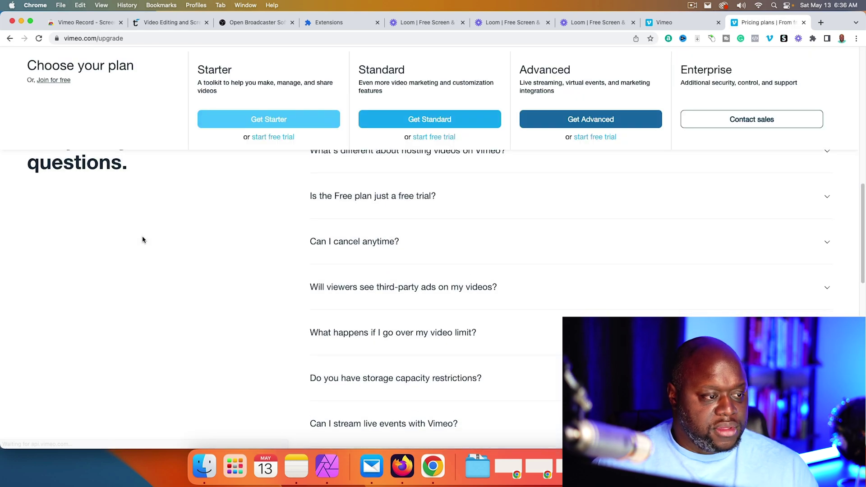
scroll(248, 267, down, 14)
scroll(248, 267, up, 9)
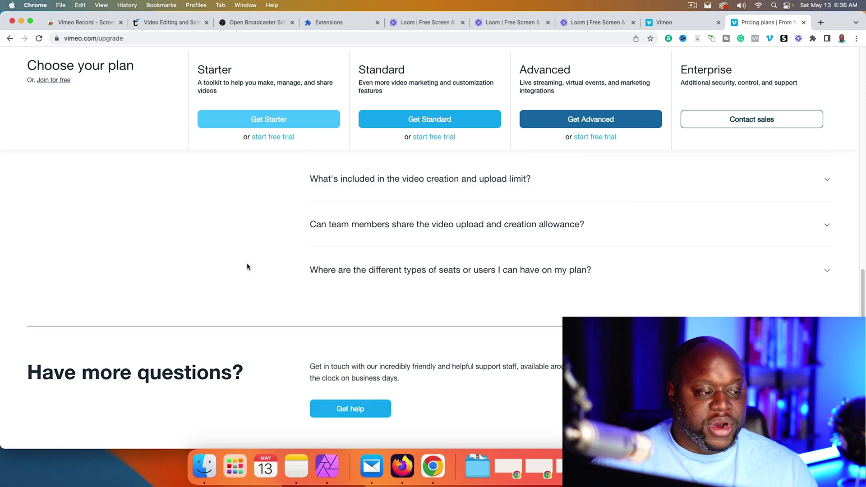
scroll(510, 256, up, 20)
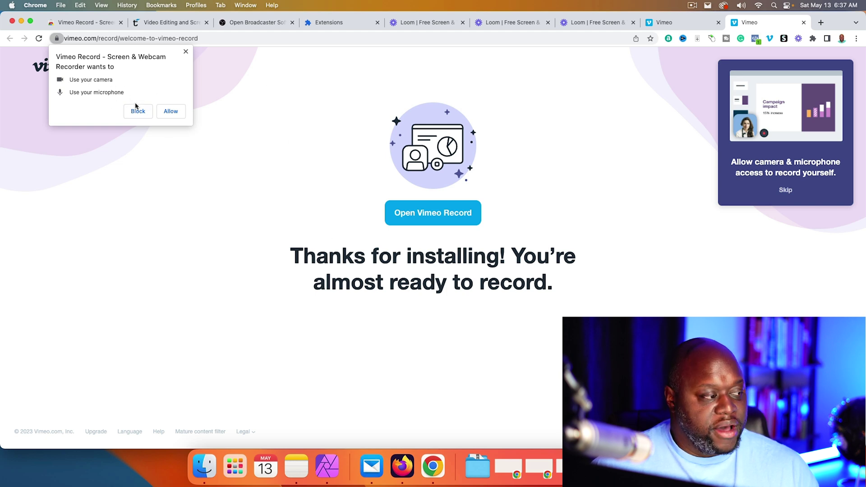
Allow camera and microphone access, then start a recording of both screen and camera
click(172, 112)
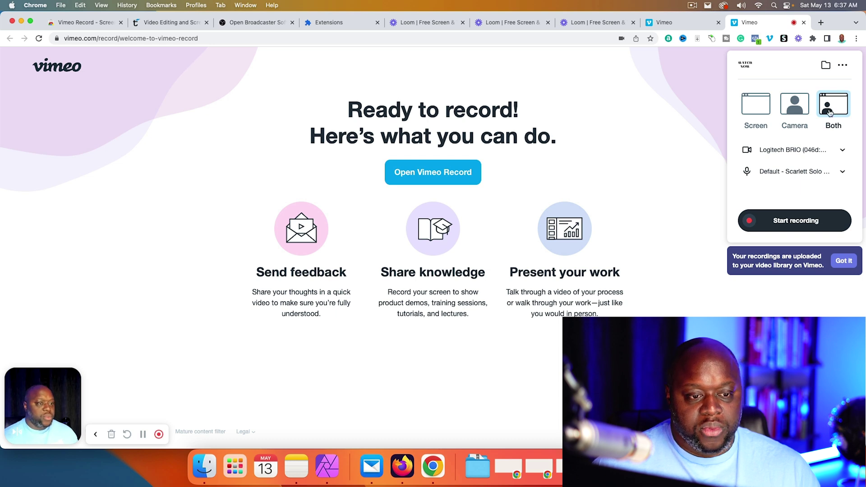
click(792, 227)
Share Screen 1 under Entire Screen so the recording starts after the countdown
click(366, 135)
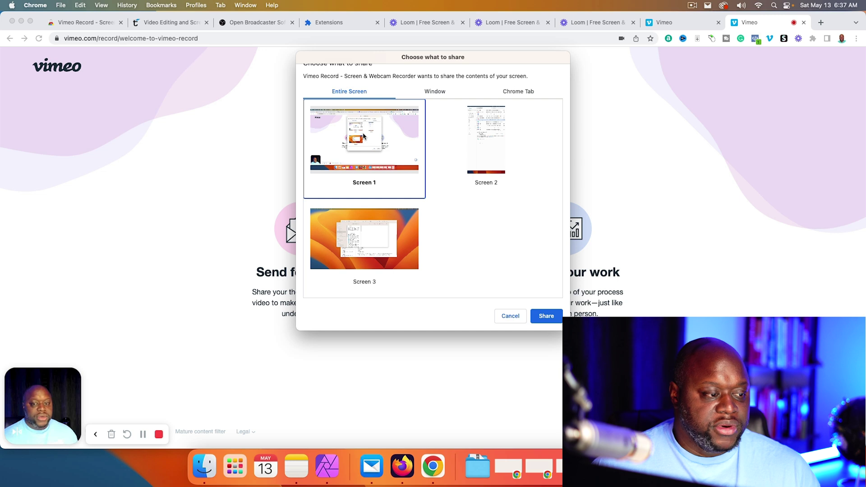
click(545, 316)
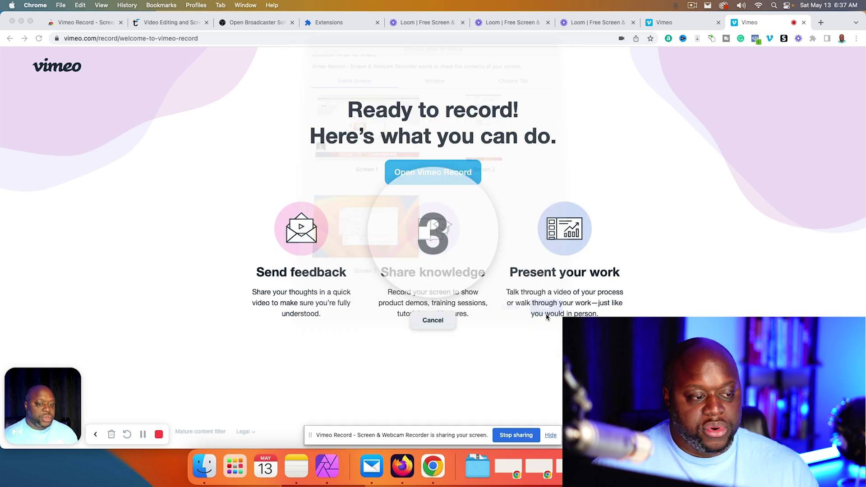